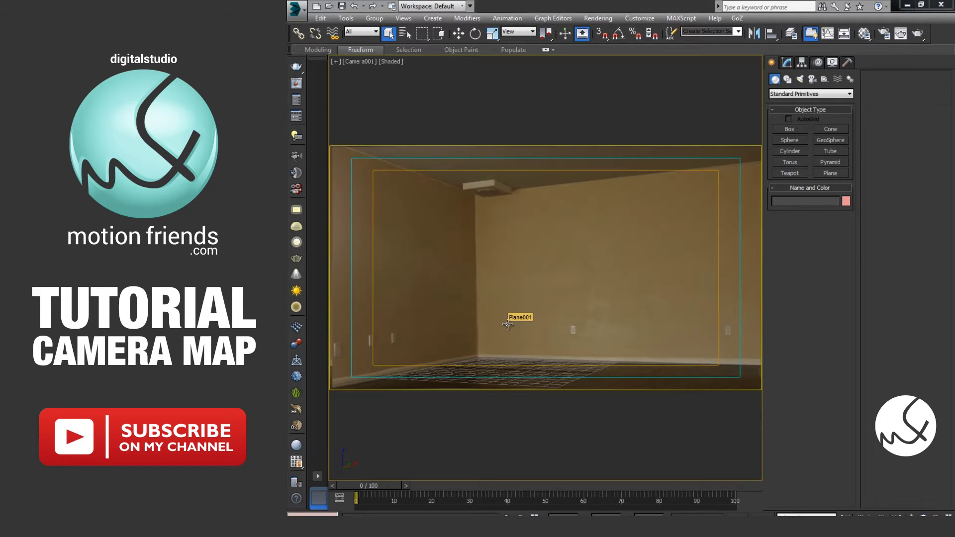
- Pan and orbit the perspective view to inspect the projected box, then return to Camera001
key(p)
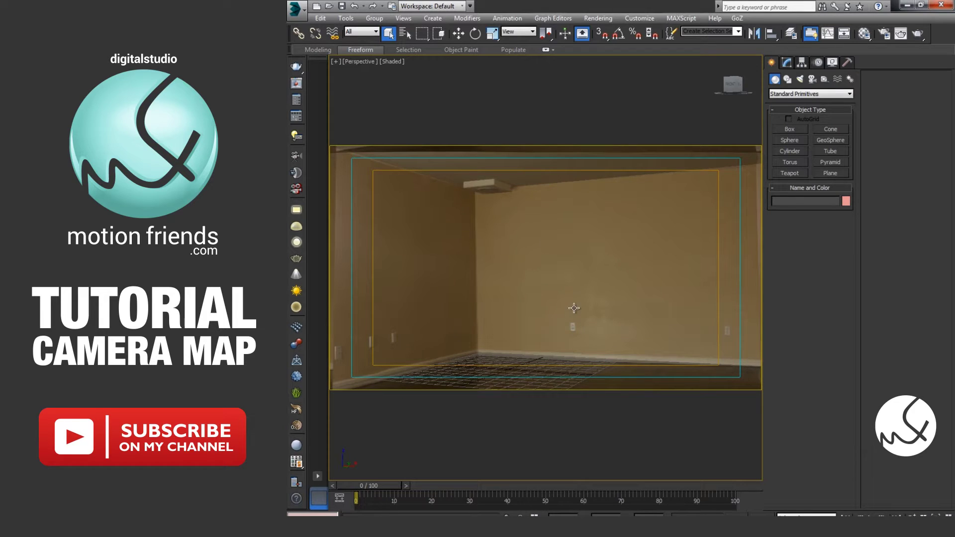
middle_drag(574, 308, 591, 337)
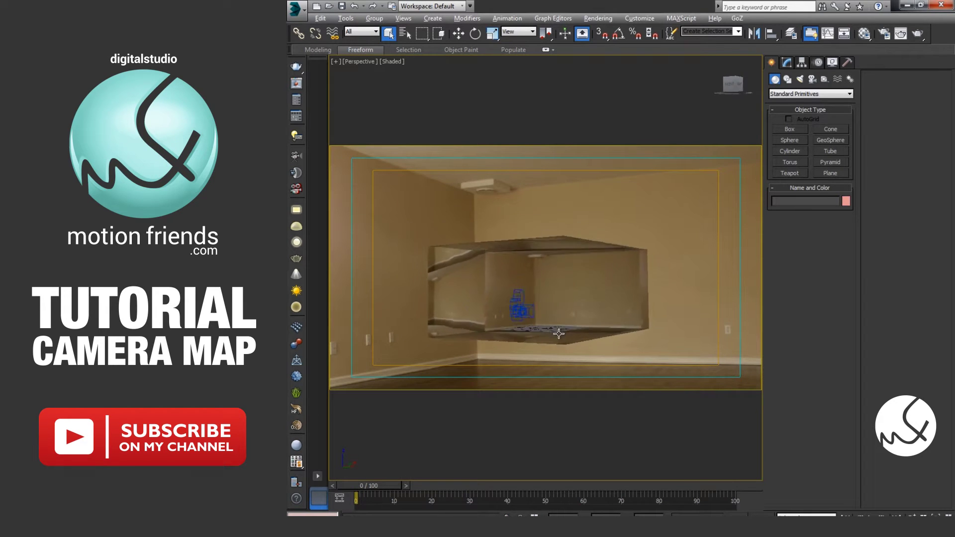
mouse_move(559, 334)
alt+middle_down()
mouse_move(546, 328)
mouse_move(556, 330)
mouse_move(546, 311)
alt+middle_up()
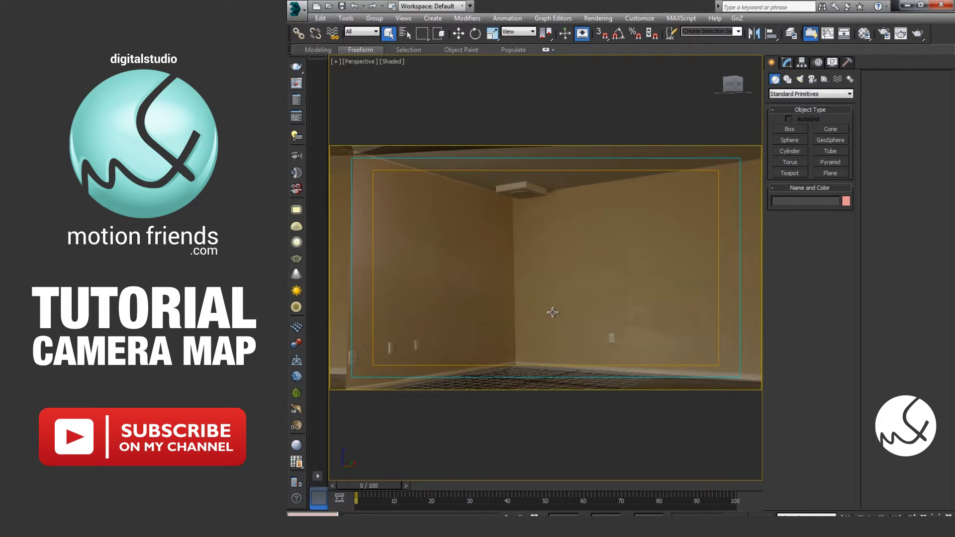
key(c)
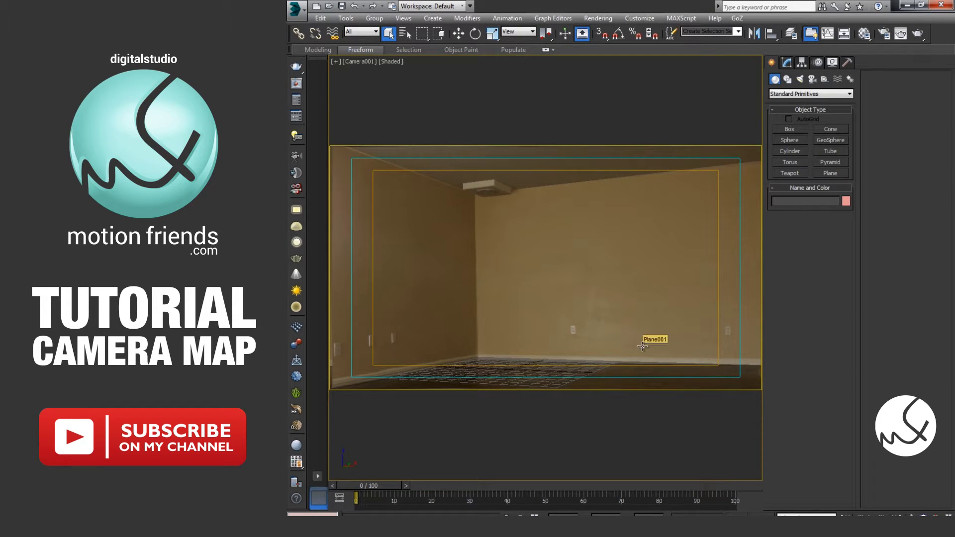
- Select the projected plane, show its modifiers, and play the logo animation to the last frame
click(608, 301)
click(787, 61)
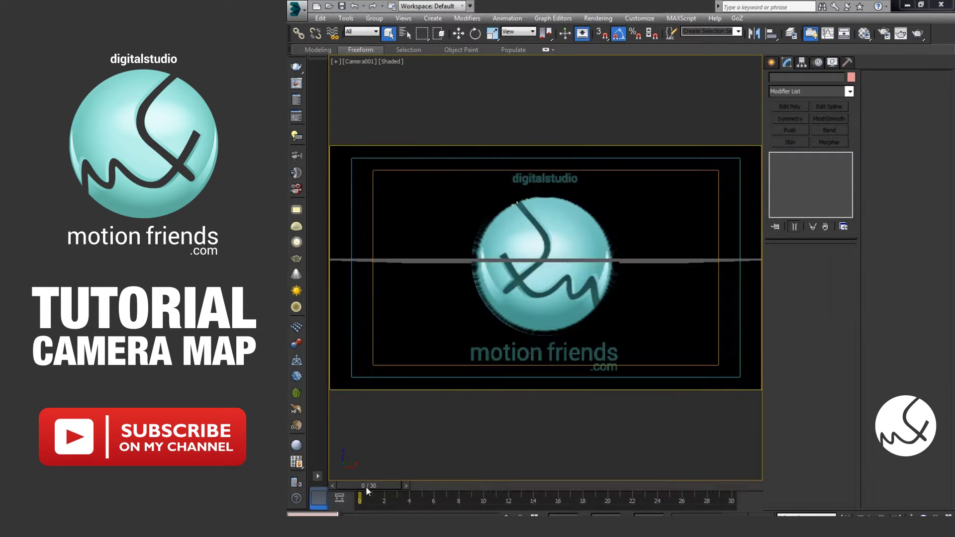
mouse_move(366, 487)
mouse_down()
mouse_move(661, 471)
mouse_move(344, 477)
mouse_move(724, 462)
mouse_up()
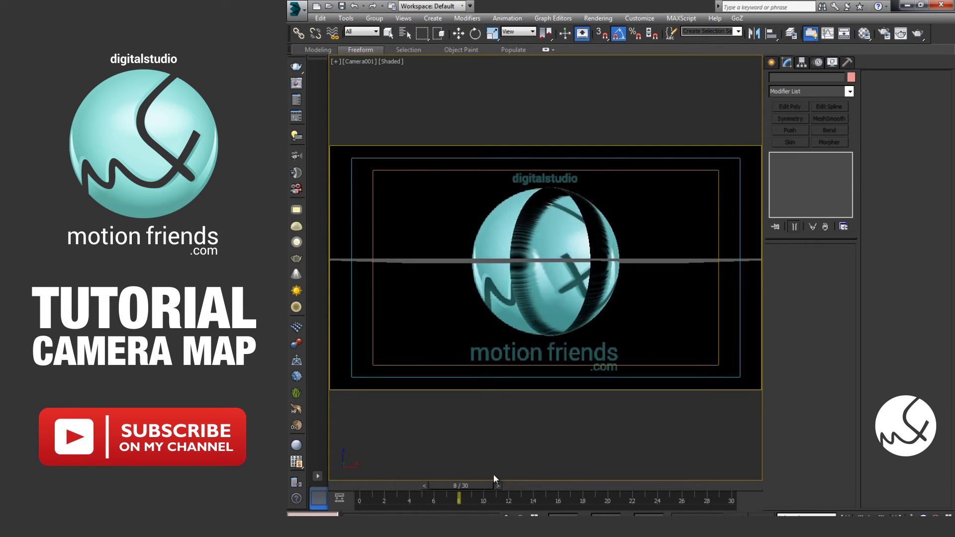
key(q)
- Select the logo sphere and toggle its Camera Map modifier off and on at the last frame
click(576, 262)
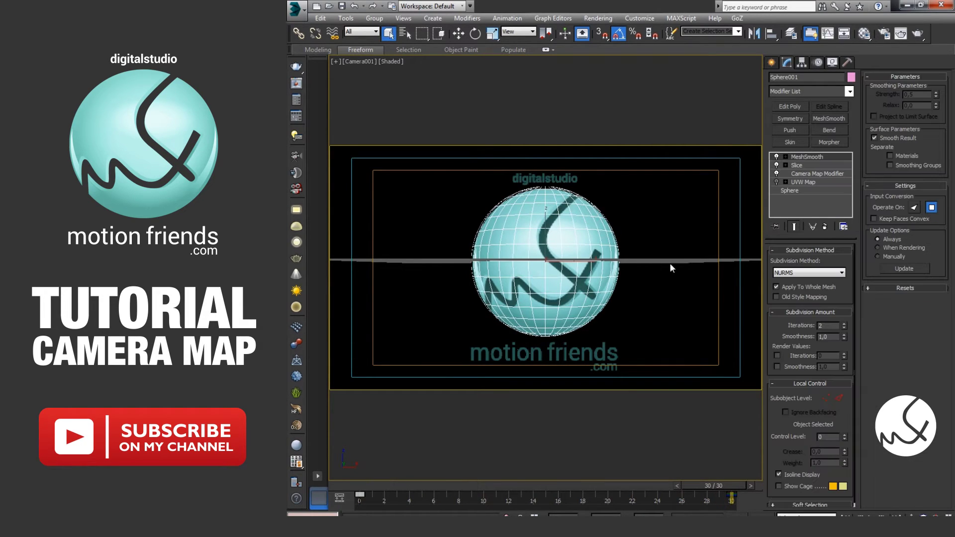
click(777, 177)
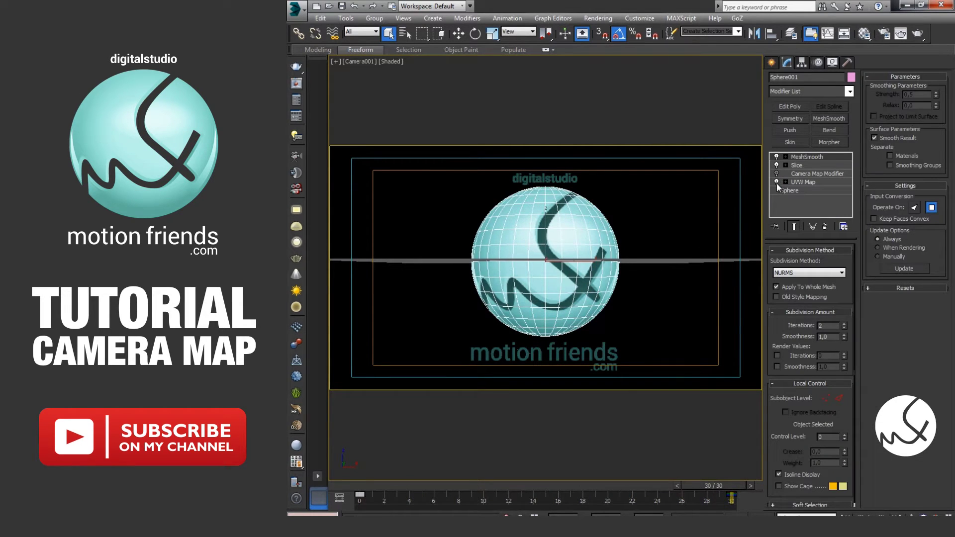
click(777, 174)
click(777, 174)
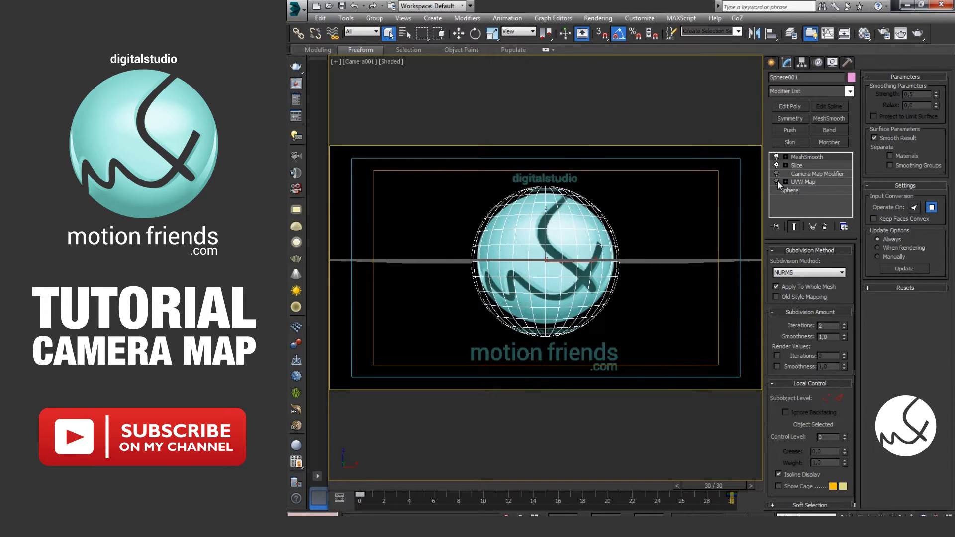
- At frame 15, compare Camera Map off and on, leave it enabled, and scrub frames 15–25
drag(716, 485, 566, 473)
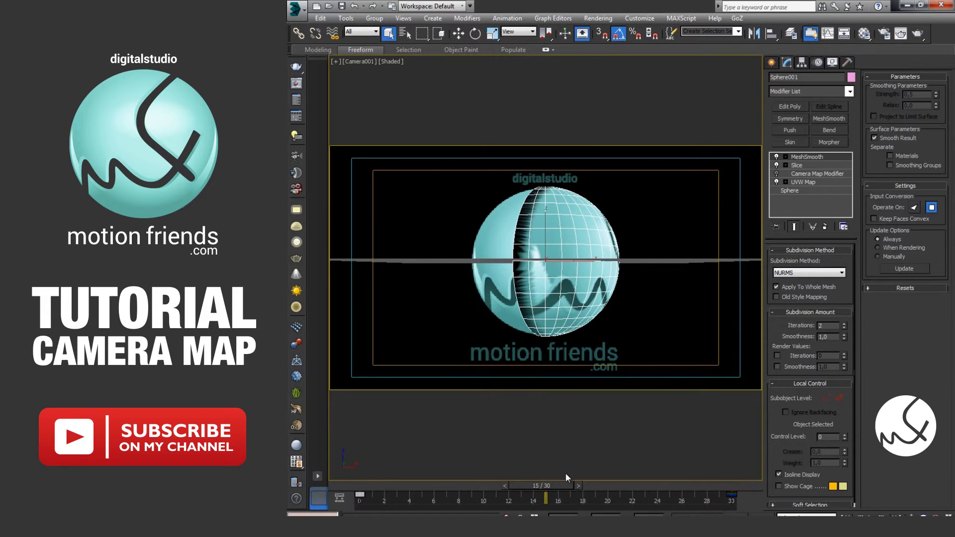
click(777, 182)
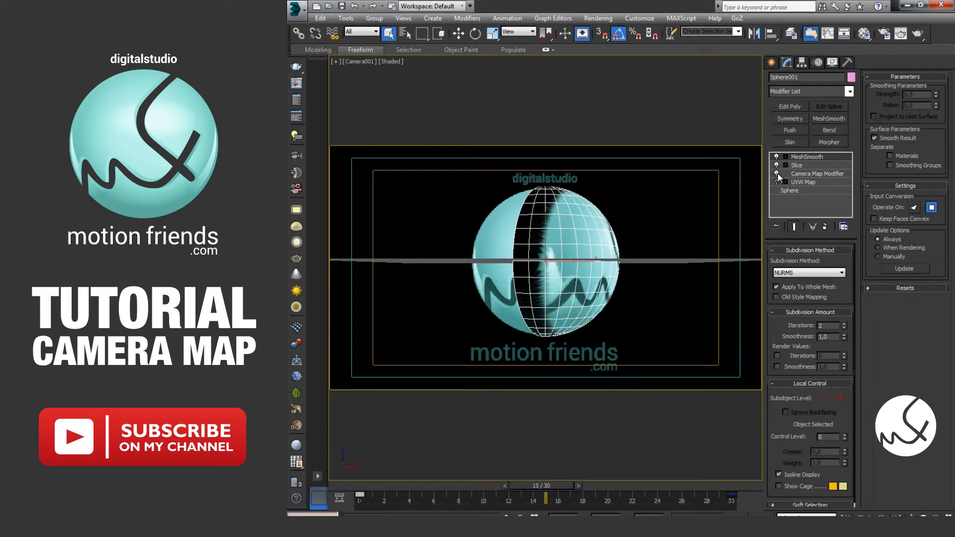
click(777, 172)
click(778, 182)
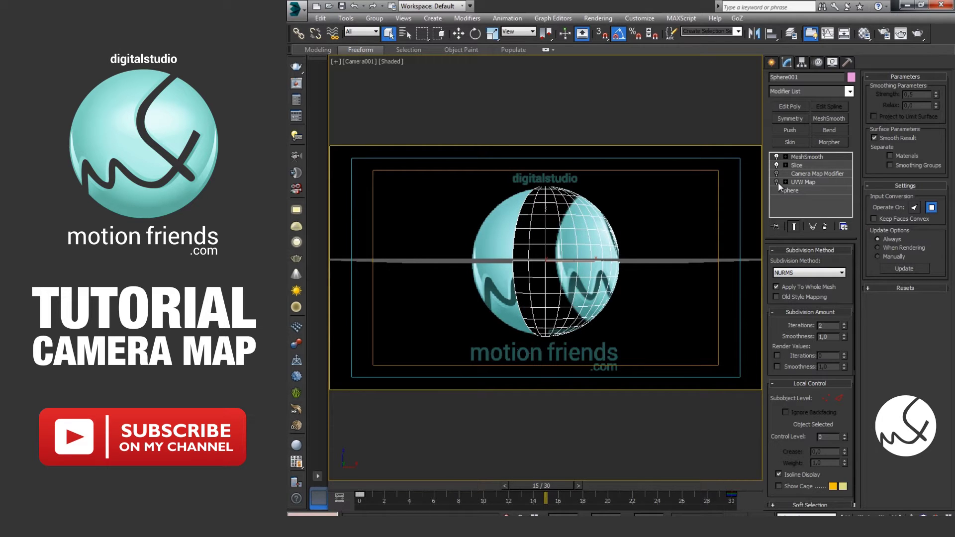
mouse_move(559, 486)
mouse_down()
mouse_move(342, 474)
mouse_move(736, 484)
mouse_up()
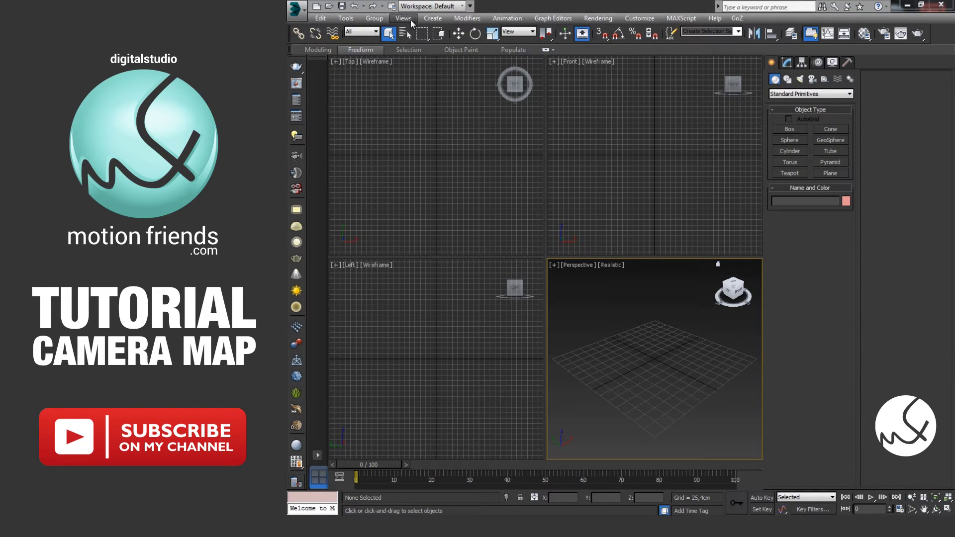
- Load the logo image file as the Perspective viewport background and maximize that view
click(411, 19)
mouse_move(437, 214)
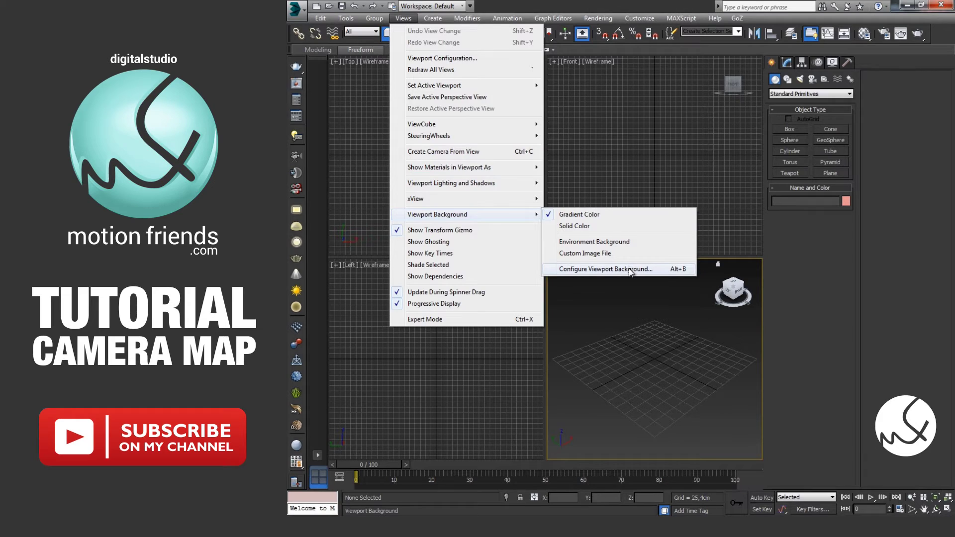
click(631, 271)
click(514, 229)
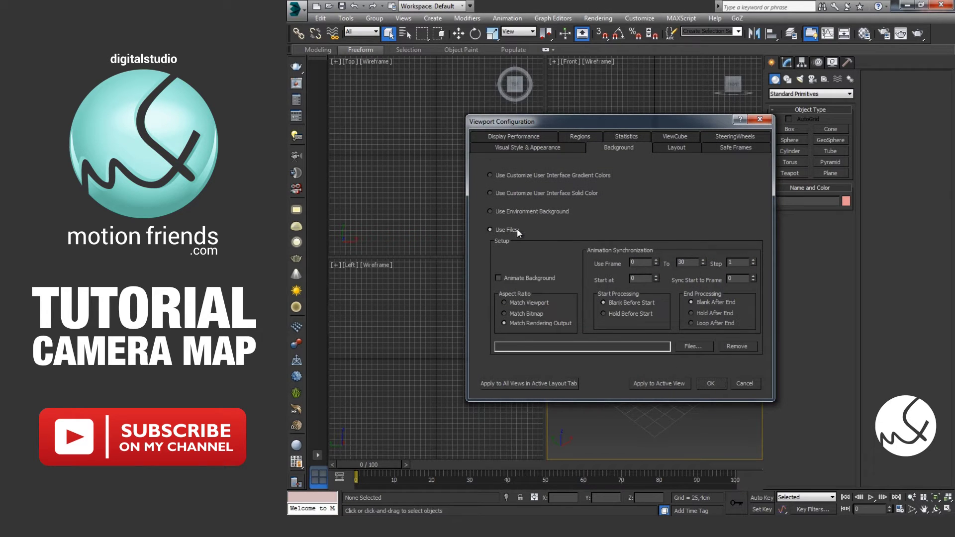
click(694, 346)
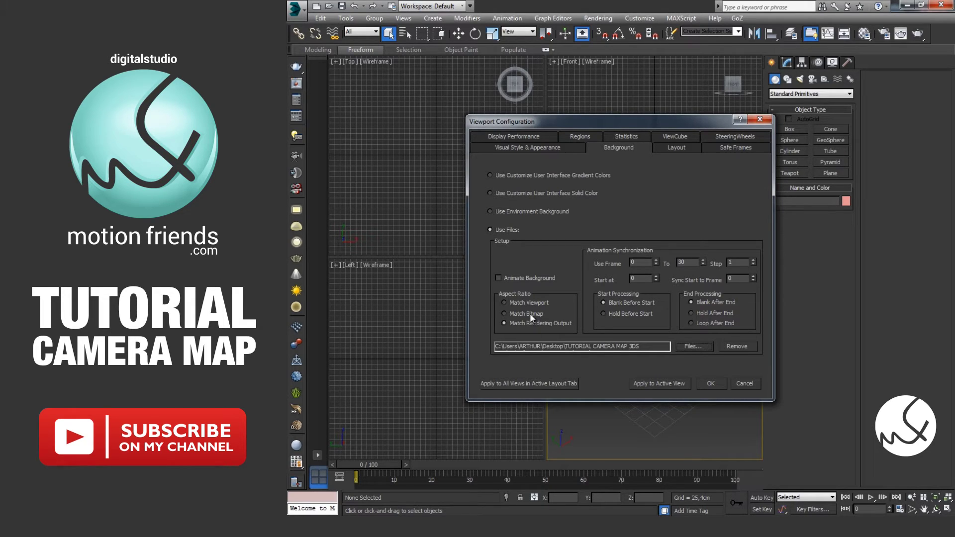
click(717, 383)
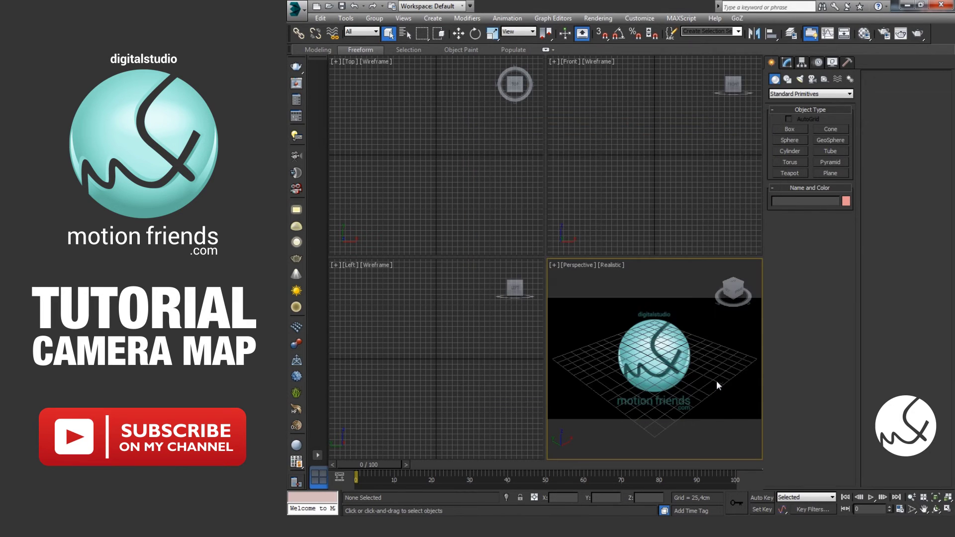
key(alt+w)
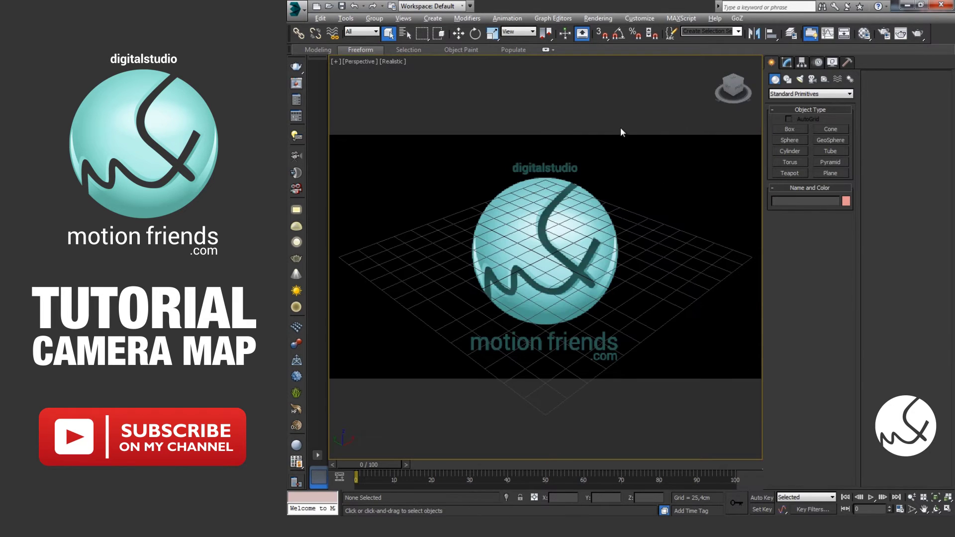
- Enter 1080 in Render Setup's output size fields so rendering is 1920×1080
click(592, 19)
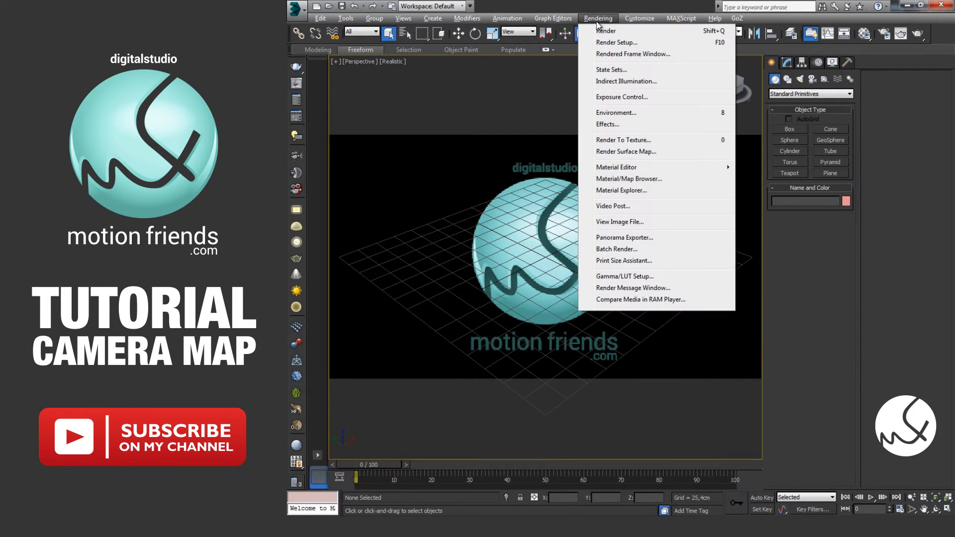
click(663, 43)
double_click(743, 255)
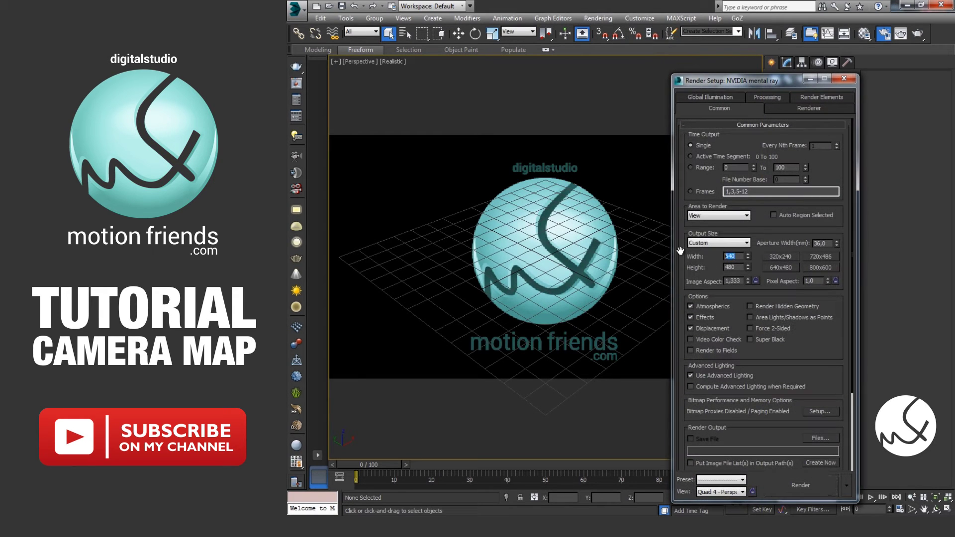
text(1080)
click(848, 80)
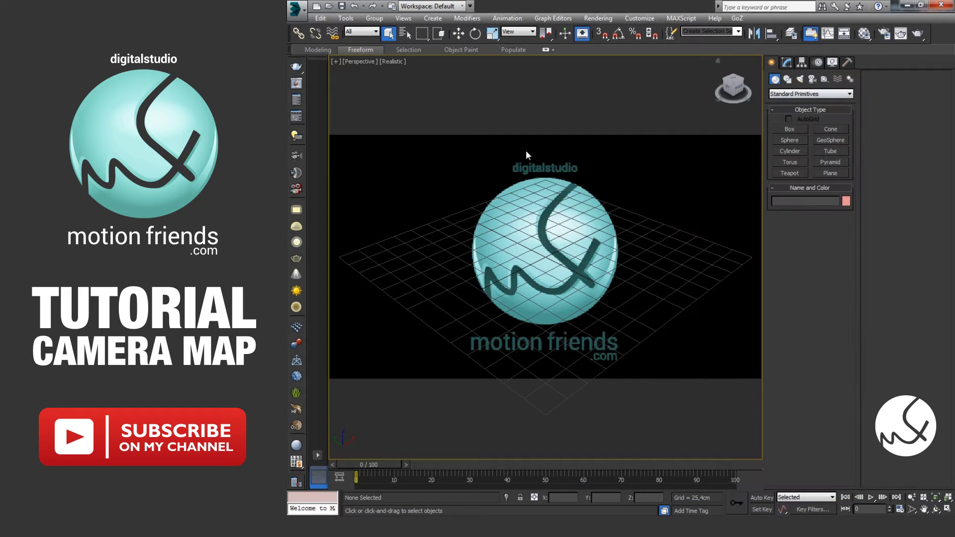
- Turn on safe frames in the Perspective view and switch to the front view
click(358, 62)
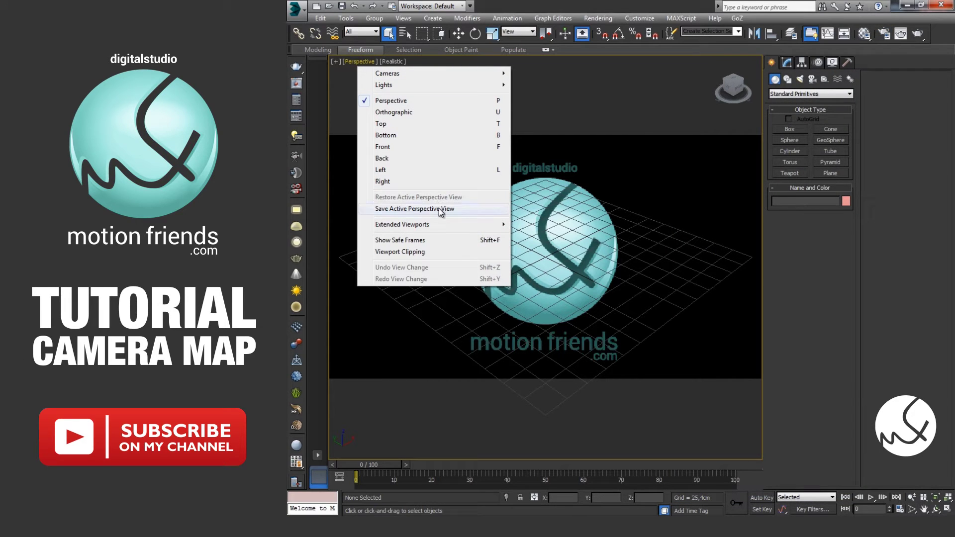
click(448, 240)
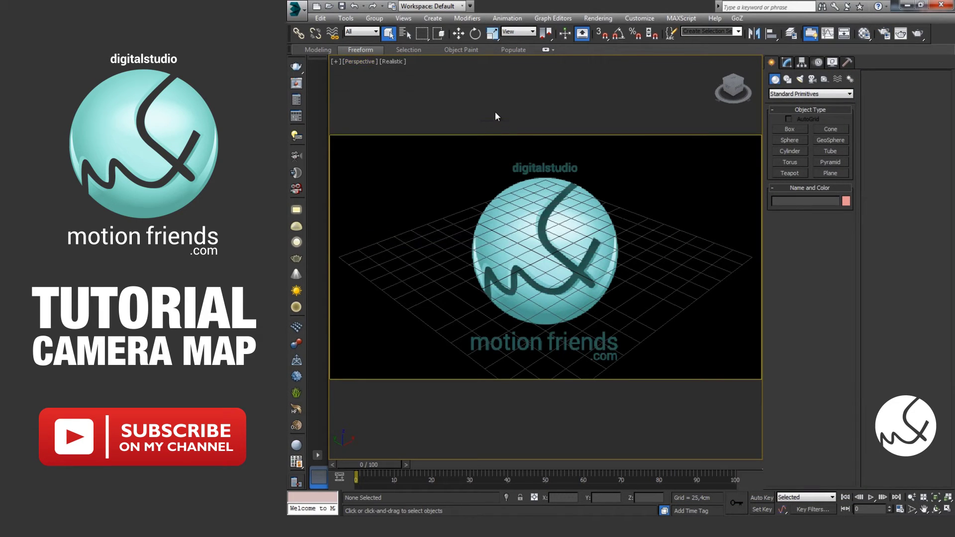
key(f)
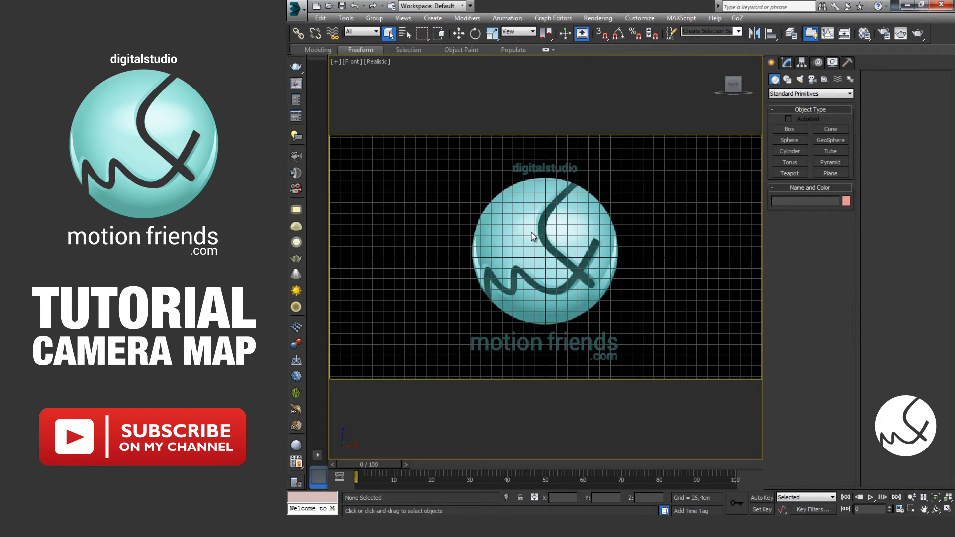
- Create a target camera, Camera001, from the current Perspective view
key(p)
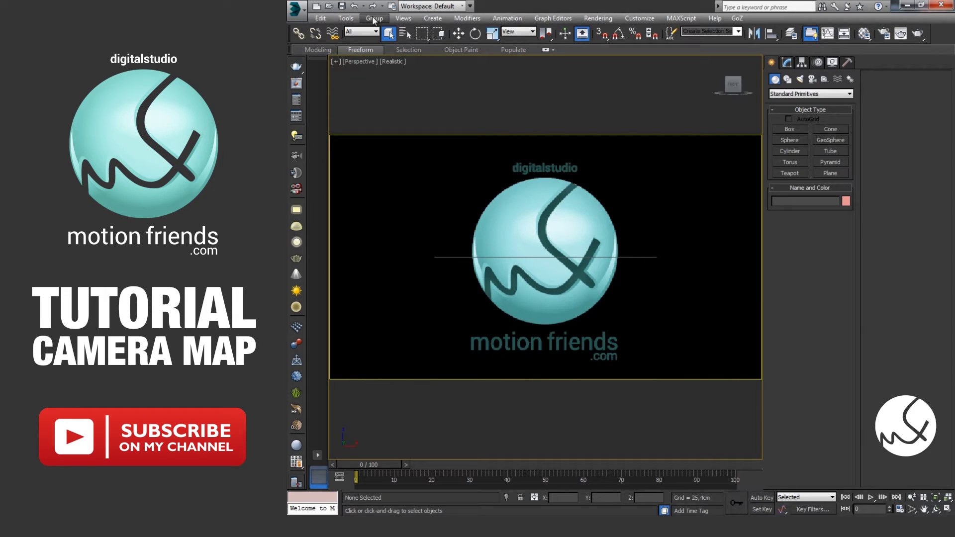
click(433, 18)
mouse_move(447, 188)
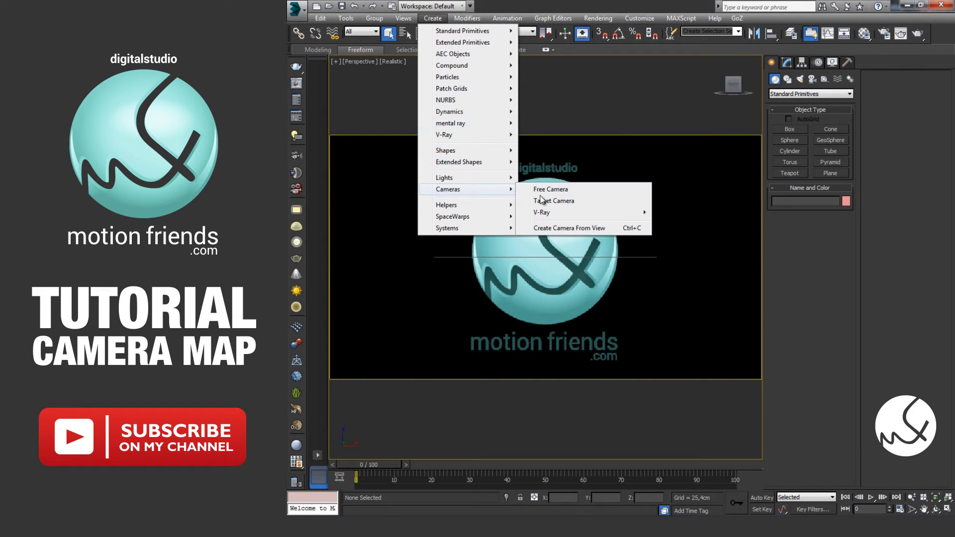
click(592, 227)
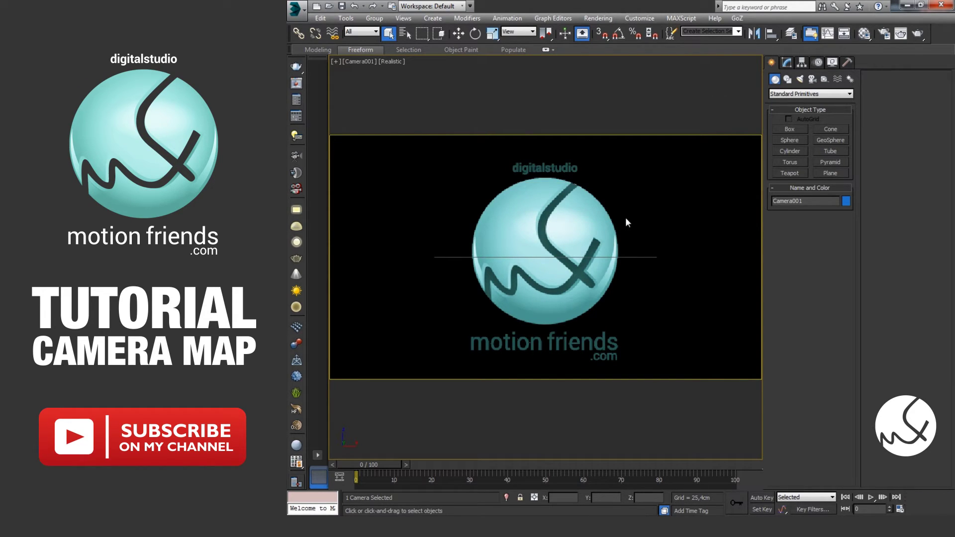
- Orbit to inspect Camera001 and change its type to Free Camera
key(p)
alt+middle_drag(625, 217, 646, 261)
scroll(646, 262, down, 3)
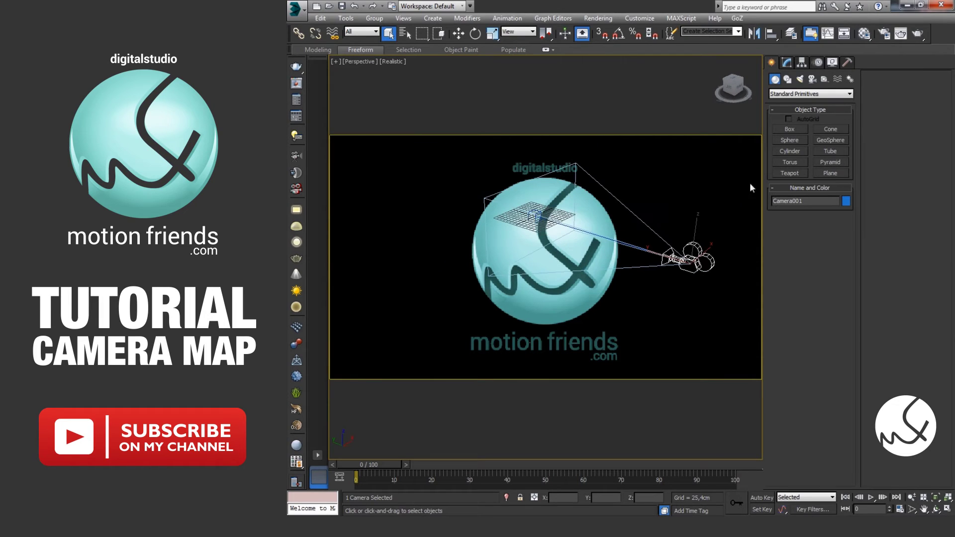
click(787, 62)
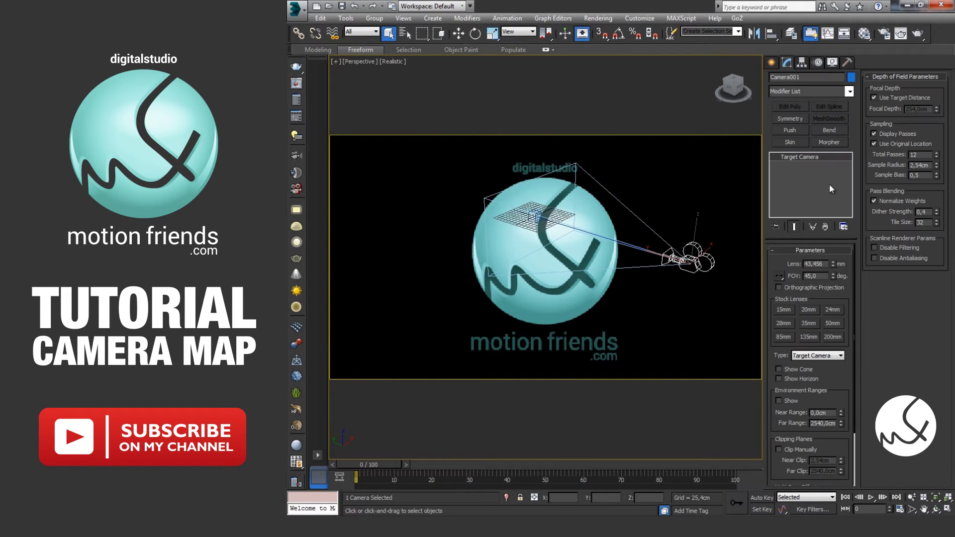
click(809, 355)
click(615, 319)
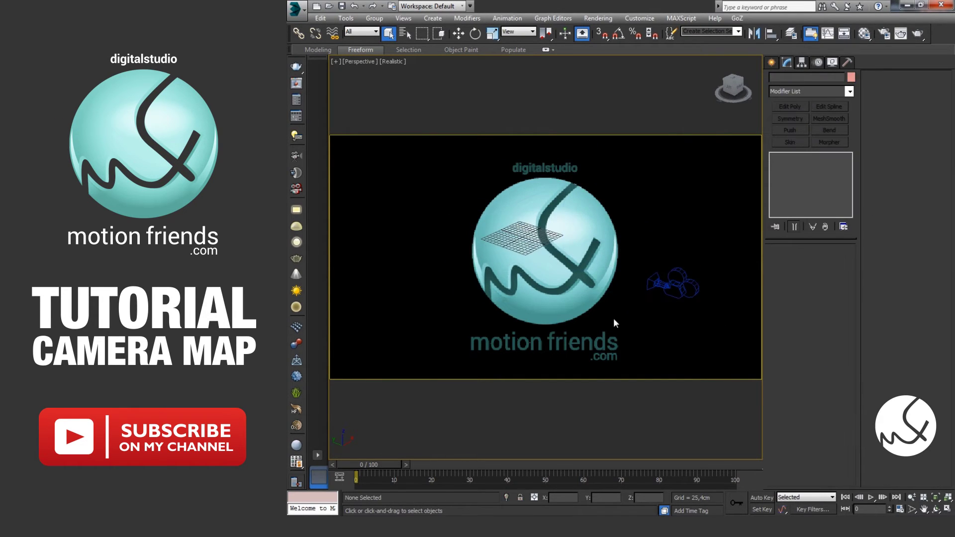
click(772, 63)
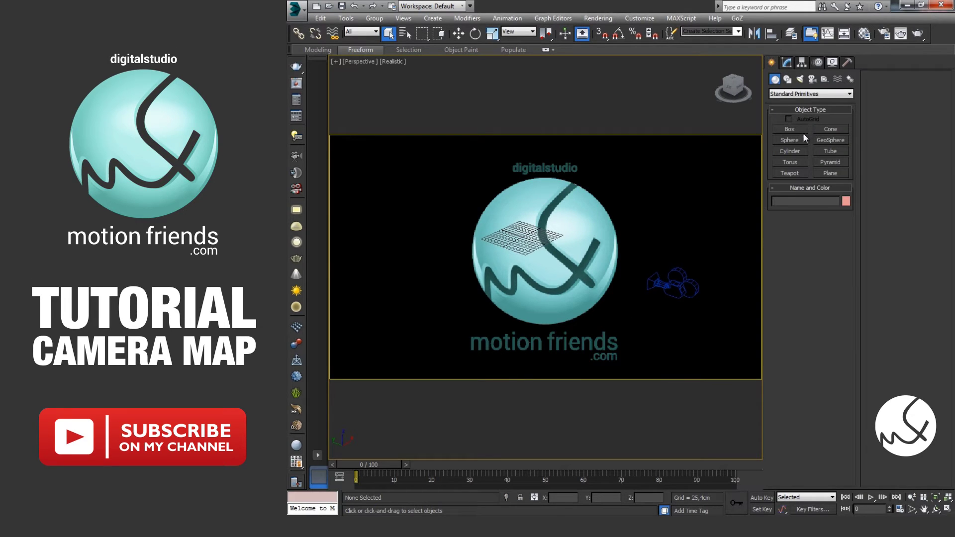
- Create a sphere over the logo and set its position to X 0, Y 0, Z 0
click(790, 140)
drag(524, 227, 533, 239)
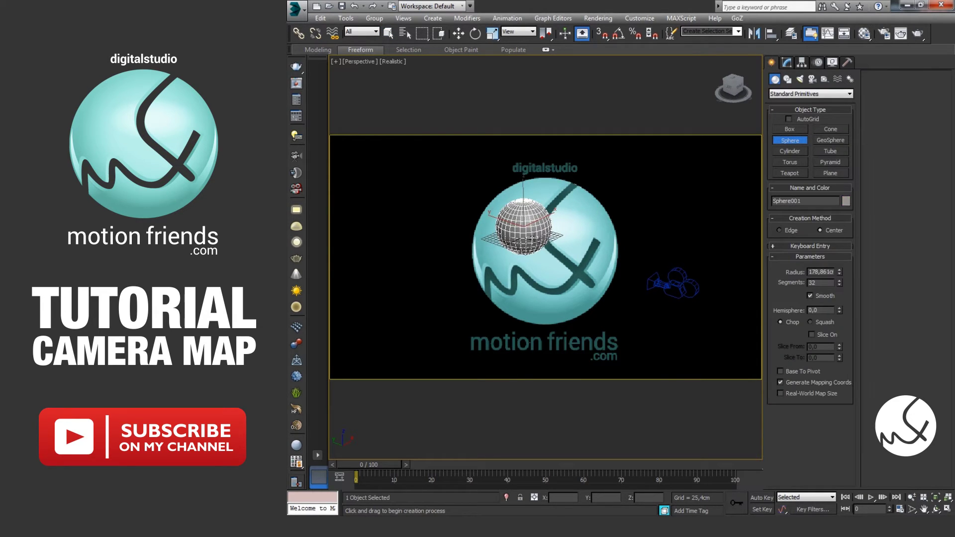
right_click(557, 242)
double_click(566, 498)
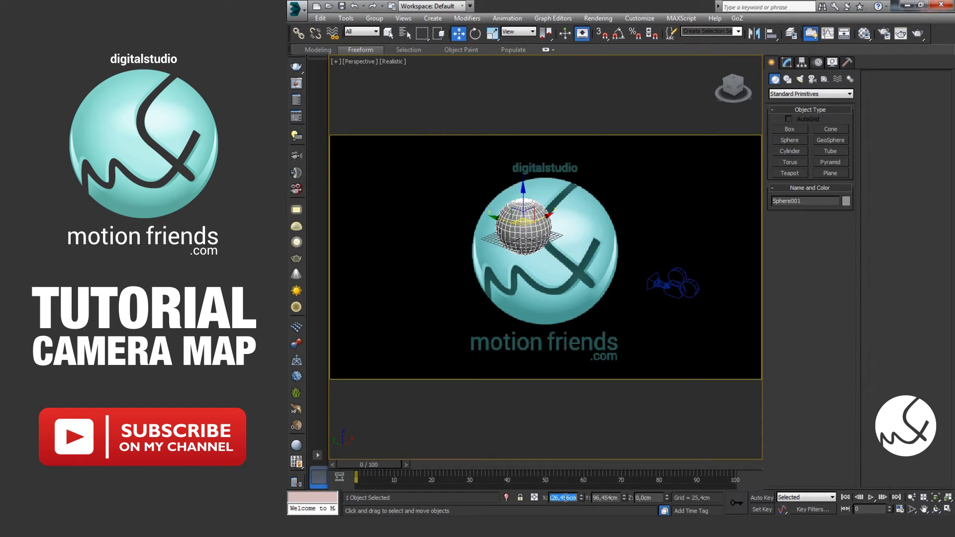
text(0)
key(Tab)
text(0)
key(Tab)
text(0)
key(Tab)
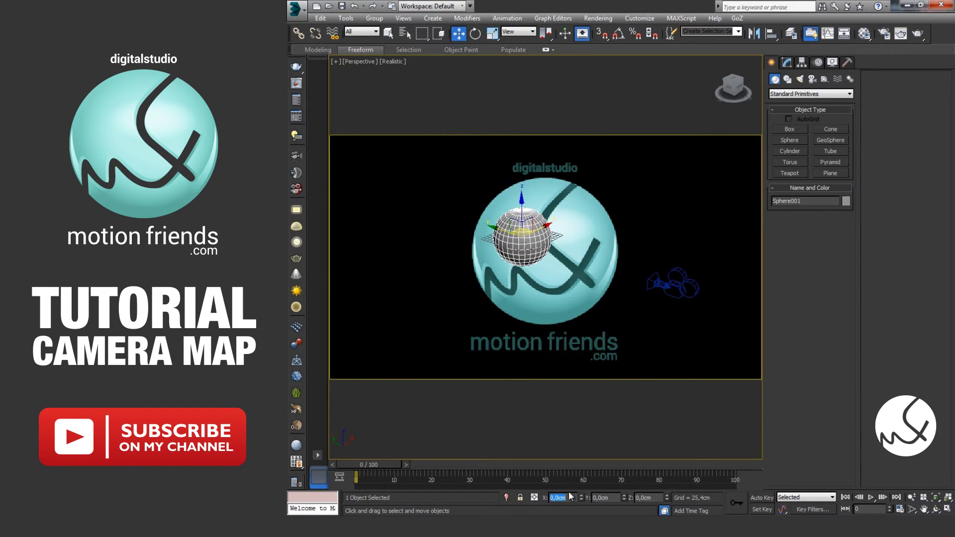
- In Camera001 wireframe view, raise the sphere and set its radius to about 141.373 to match the emblem
key(c)
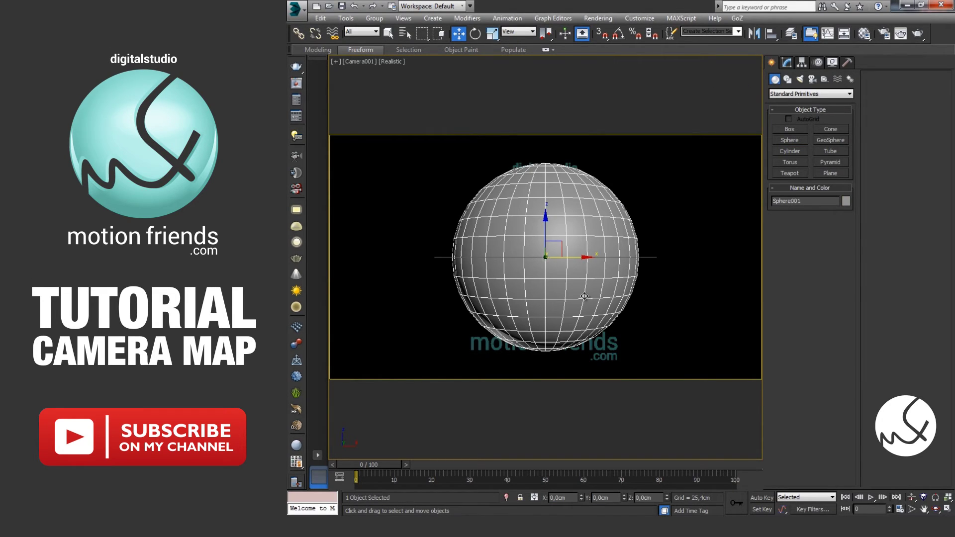
click(787, 62)
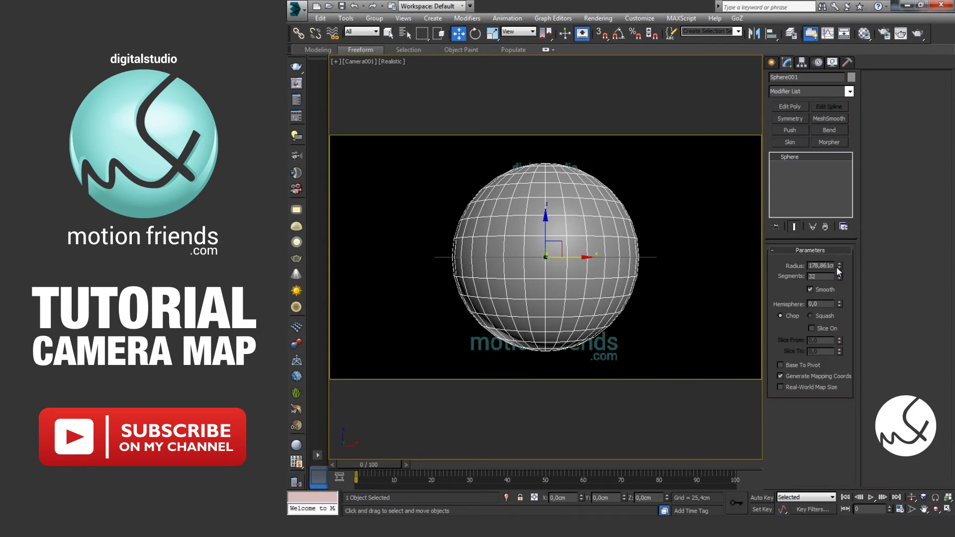
drag(839, 267, 836, 279)
key(F3)
drag(546, 232, 546, 225)
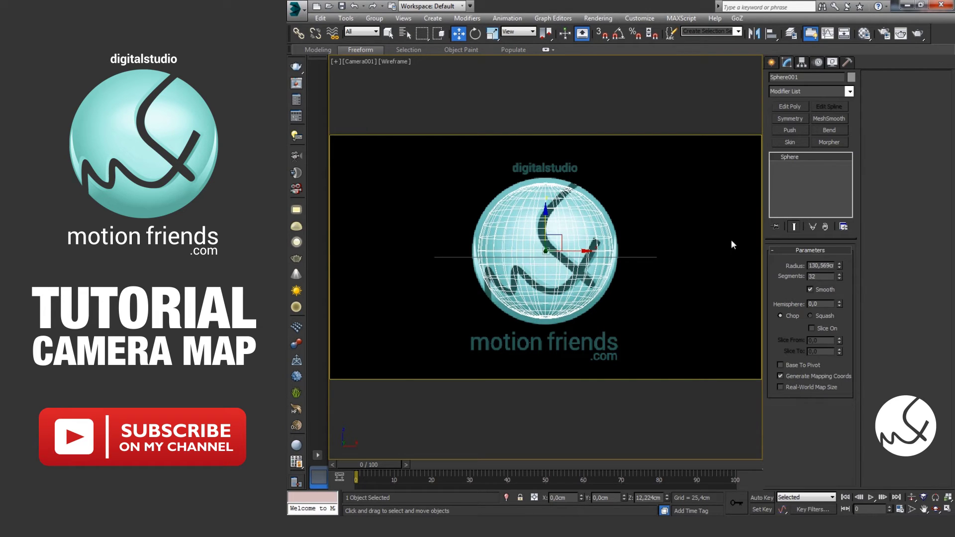
drag(840, 261, 840, 269)
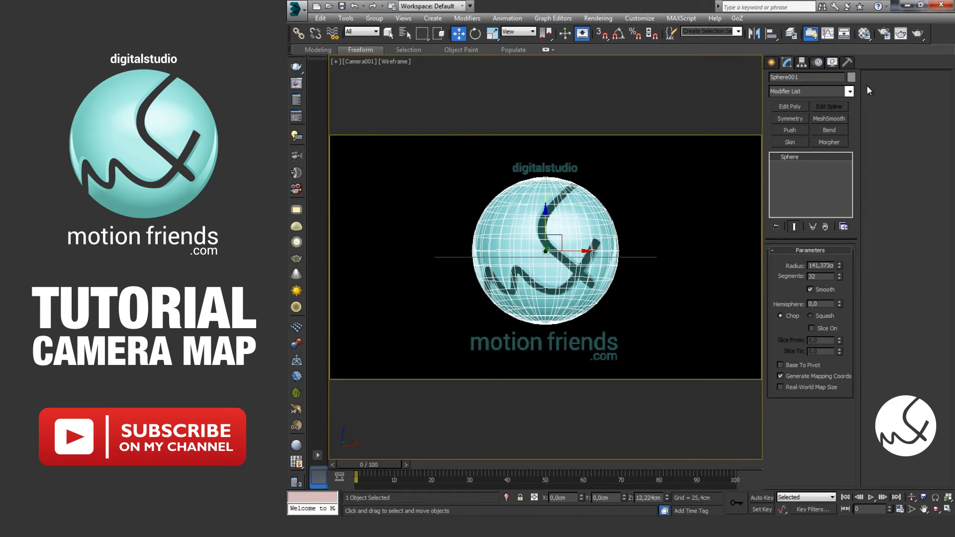
- Add a Camera Map modifier to the sphere and orbit the perspective view to see it
click(851, 93)
key(c)
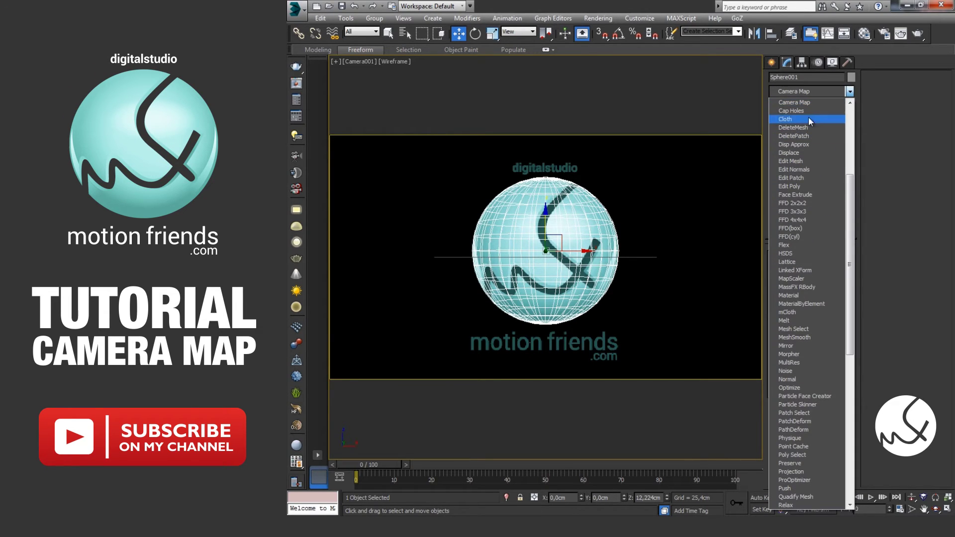
click(812, 103)
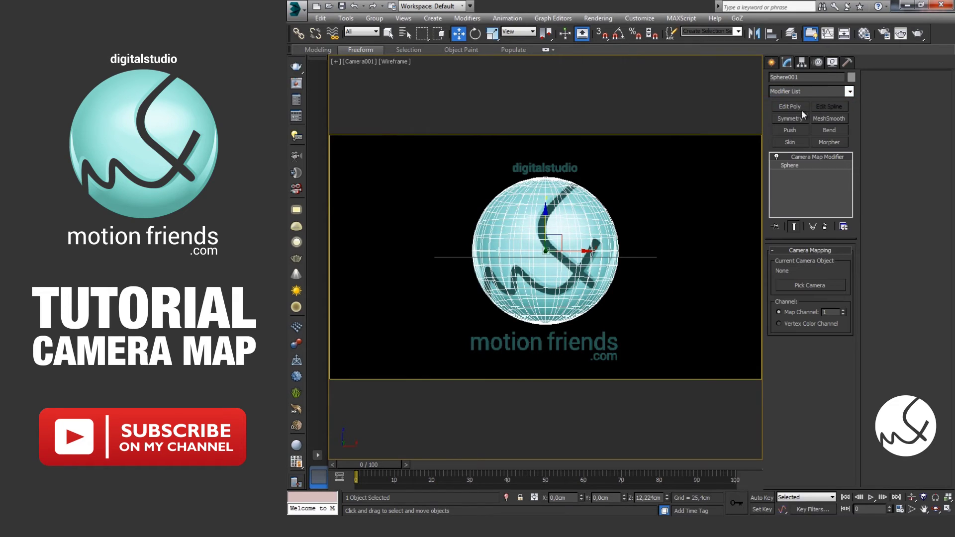
click(680, 173)
key(p)
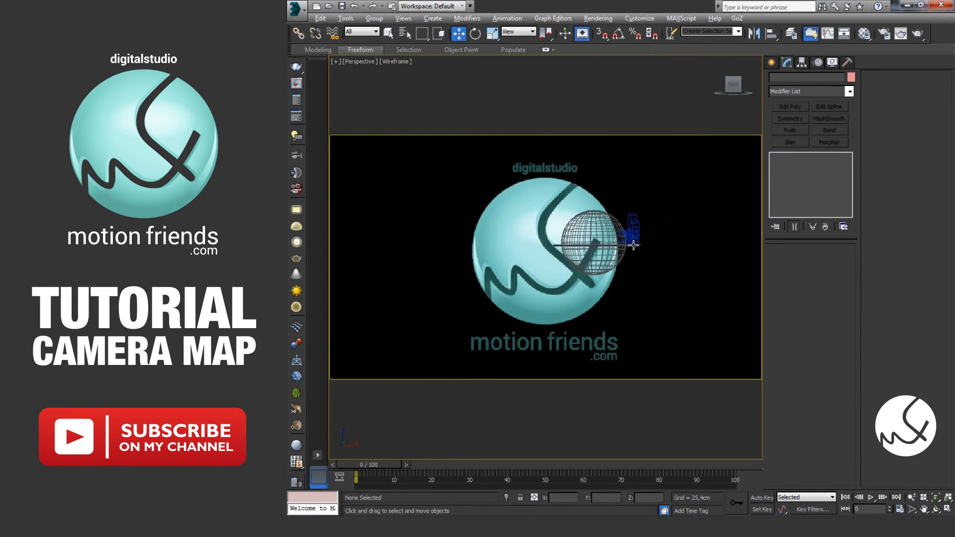
mouse_move(634, 245)
alt+middle_down()
mouse_move(680, 259)
mouse_move(599, 249)
alt+middle_up()
click(517, 222)
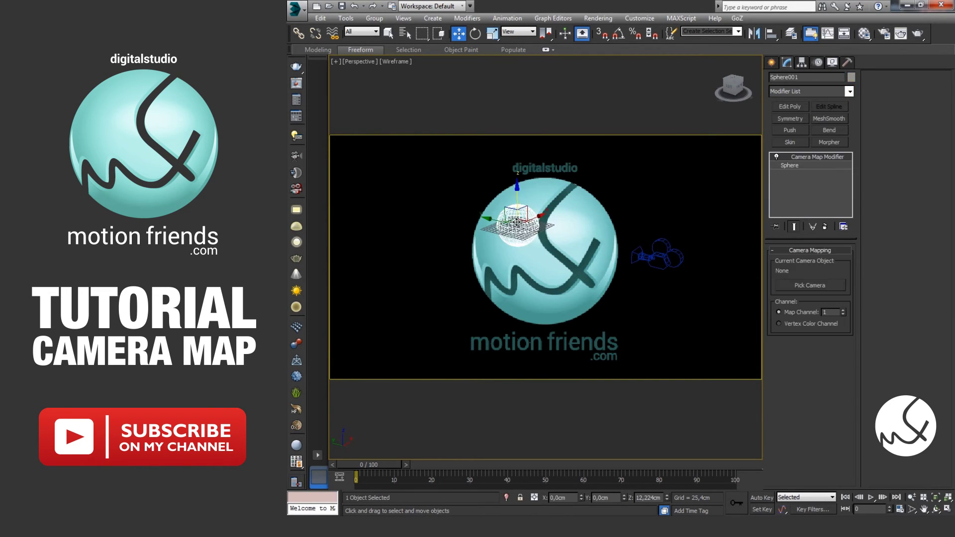
- Pick Camera001 as the projection camera and view it with Realistic shading
click(811, 286)
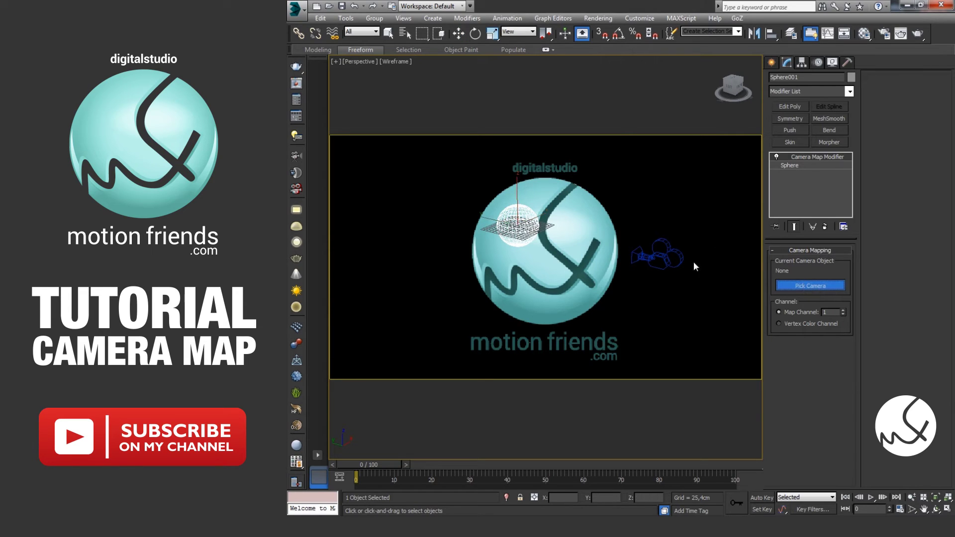
click(668, 257)
key(c)
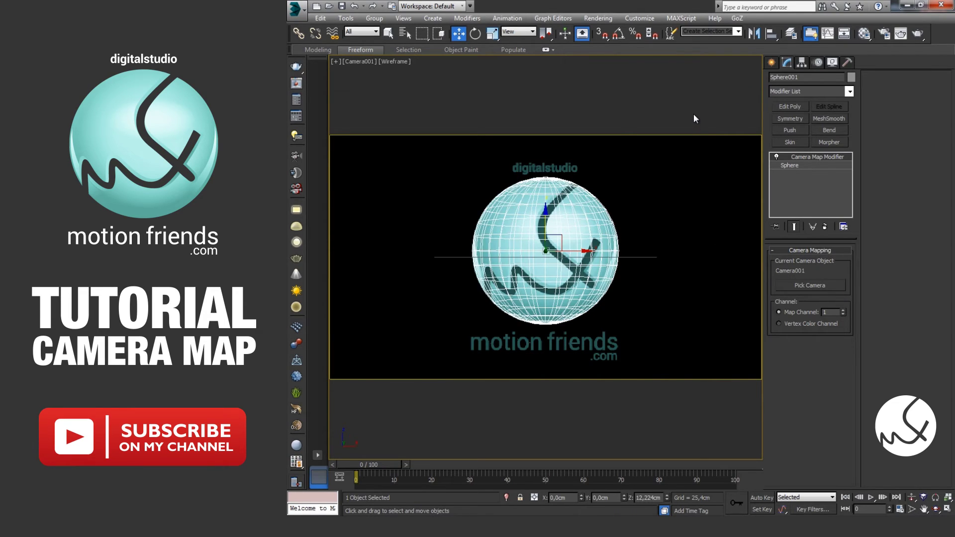
click(694, 113)
key(F3)
key(m)
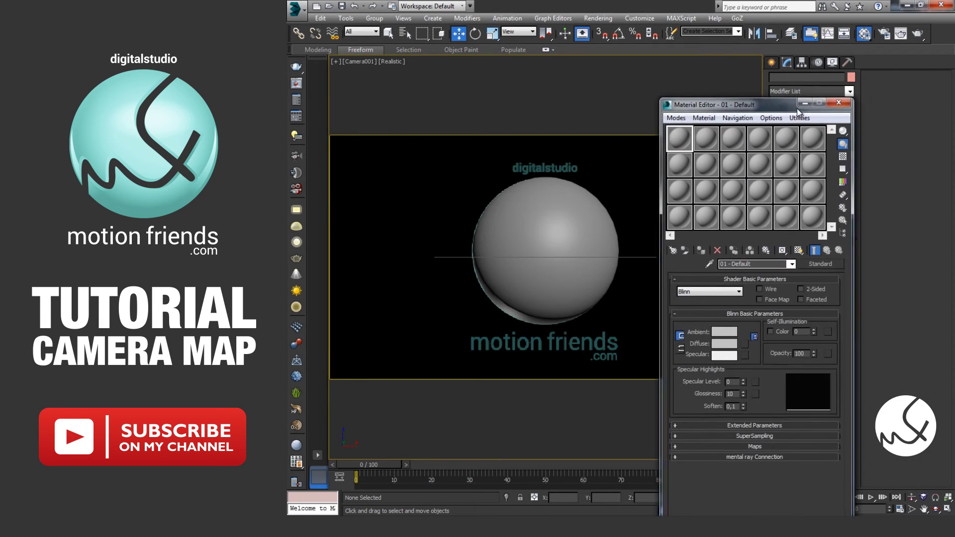
- Load the logo bitmap as the diffuse map and assign that material to Sphere001
click(719, 322)
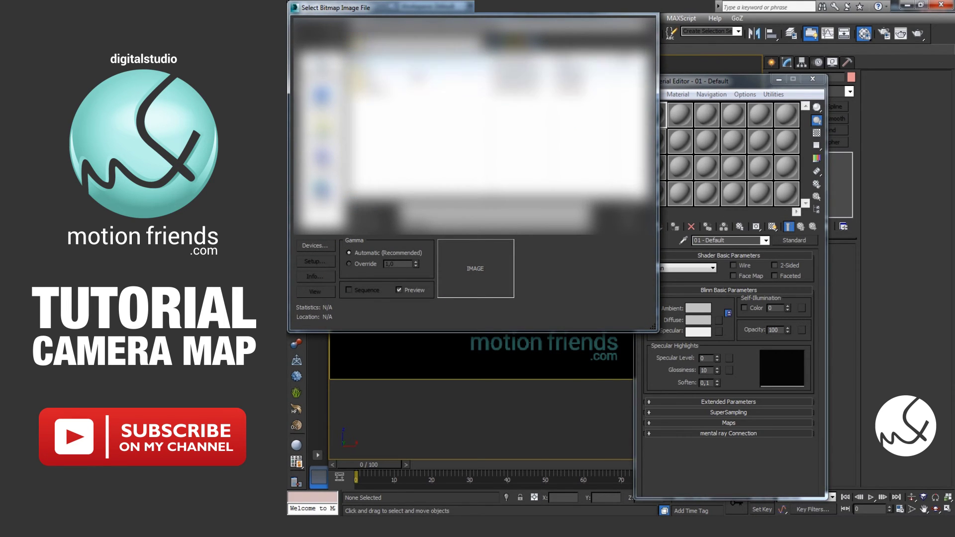
double_click(381, 89)
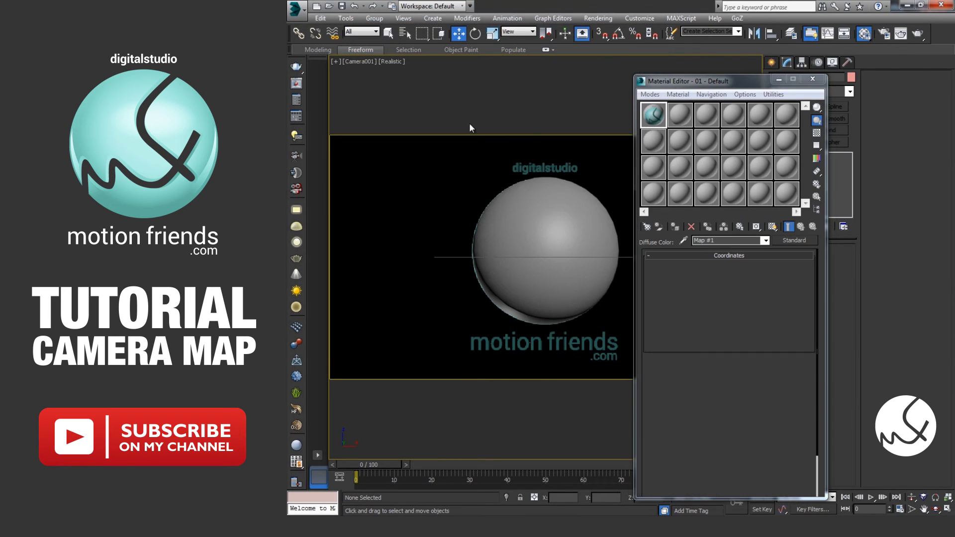
click(800, 228)
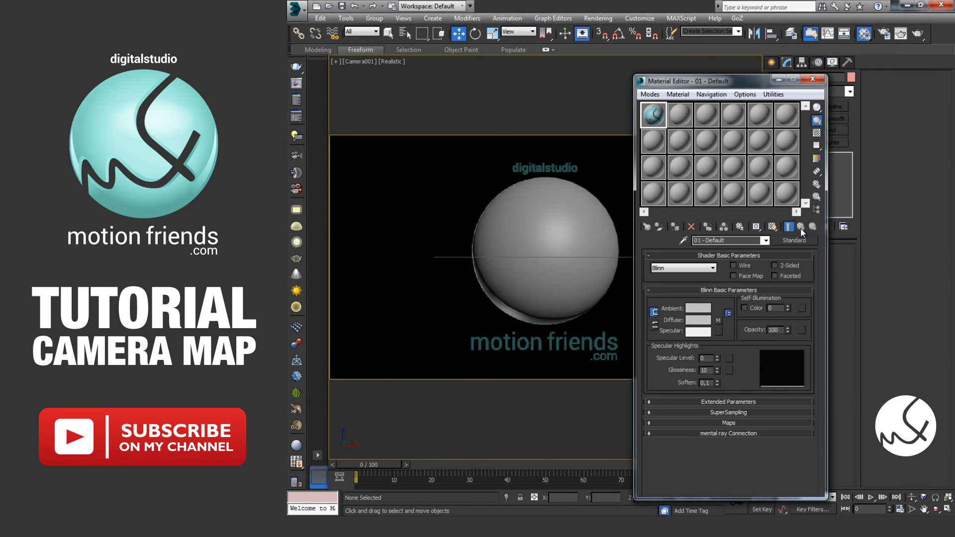
click(562, 254)
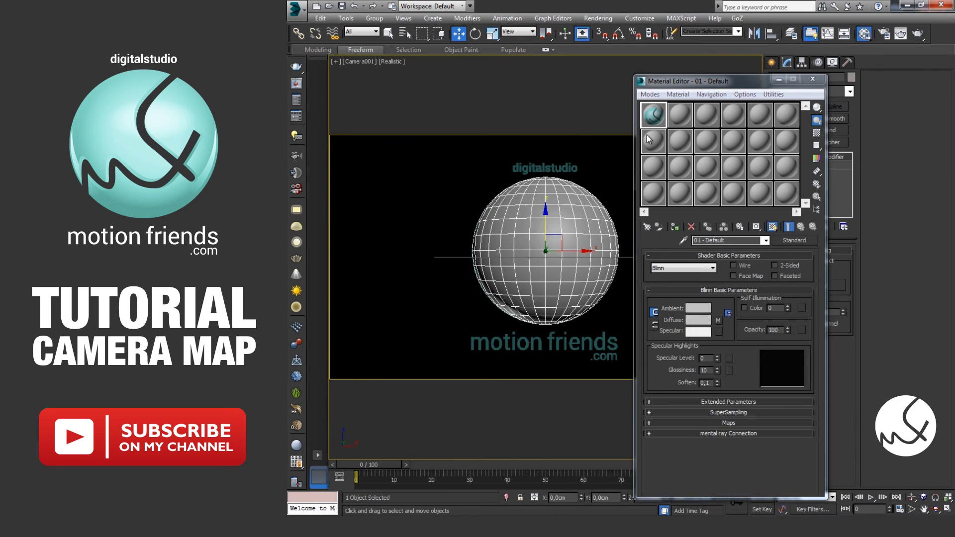
click(675, 227)
click(813, 78)
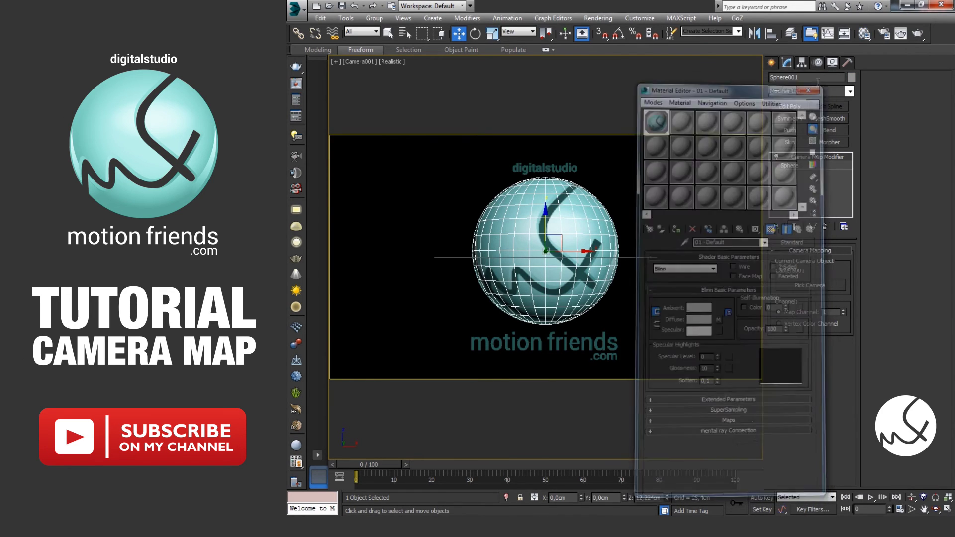
click(673, 213)
- Orbit the perspective view to inspect the projected sphere, then return to Camera001
click(586, 245)
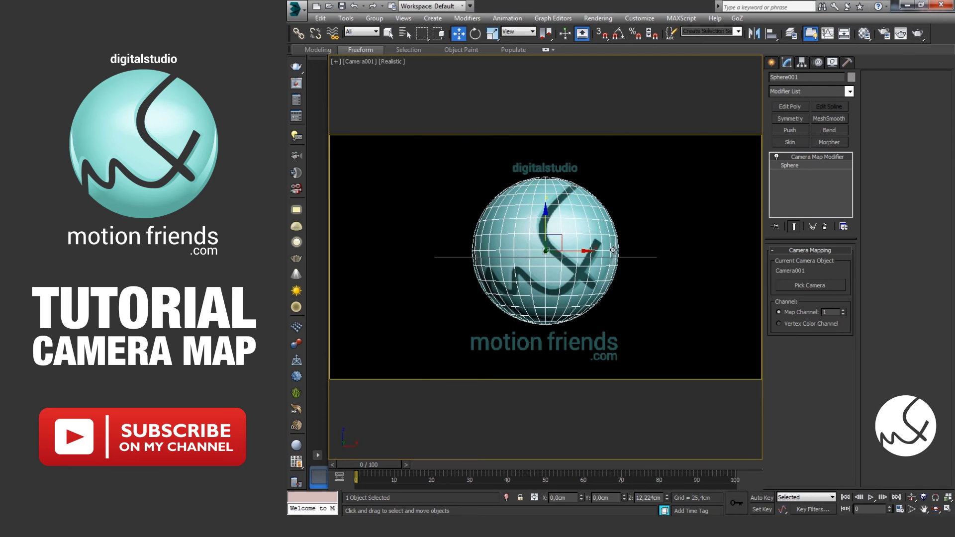
key(p)
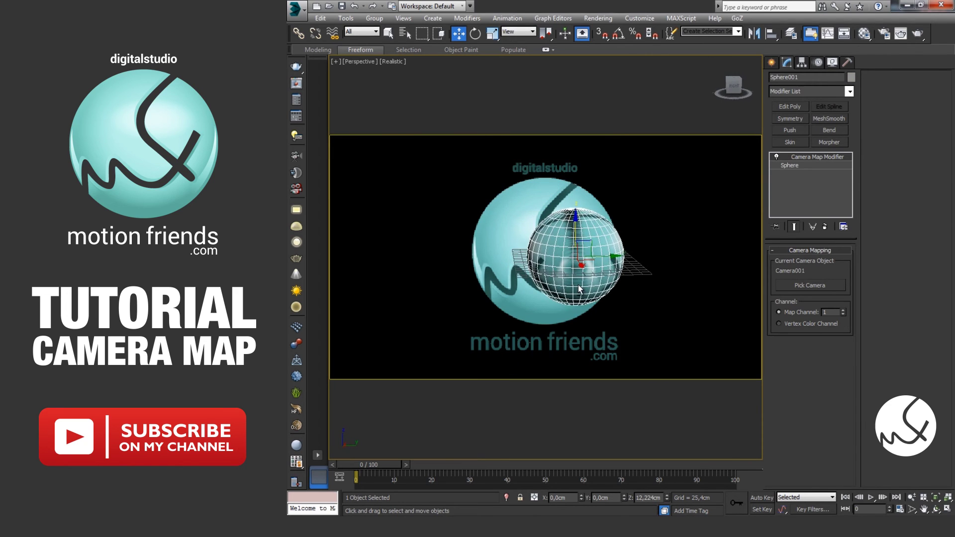
click(626, 287)
mouse_move(647, 278)
alt+middle_down()
mouse_move(671, 270)
mouse_move(621, 271)
mouse_move(687, 269)
mouse_move(667, 277)
mouse_move(593, 270)
mouse_move(636, 275)
alt+middle_up()
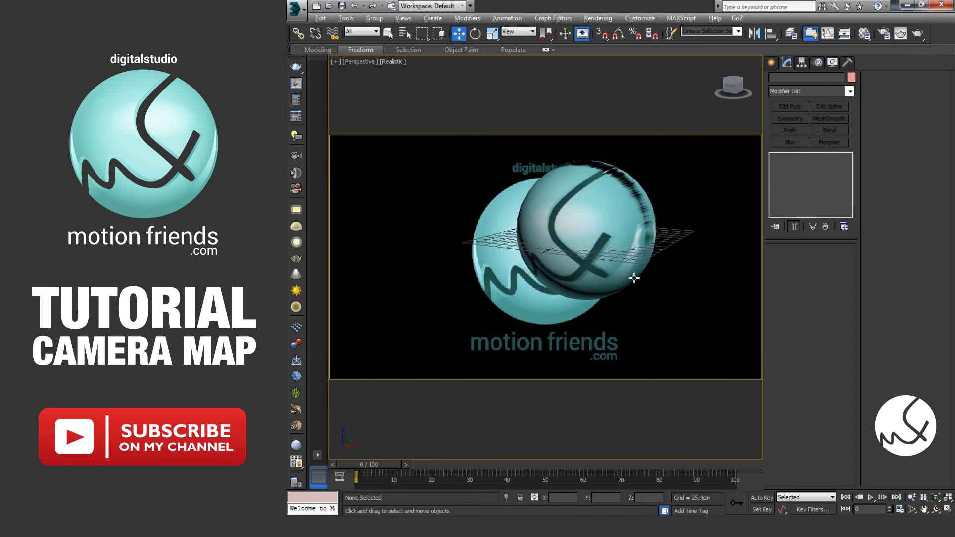
key(c)
- Rotate the sphere 69° about Z and deselect it to check the logo alignment
click(579, 249)
key(r)
key(e)
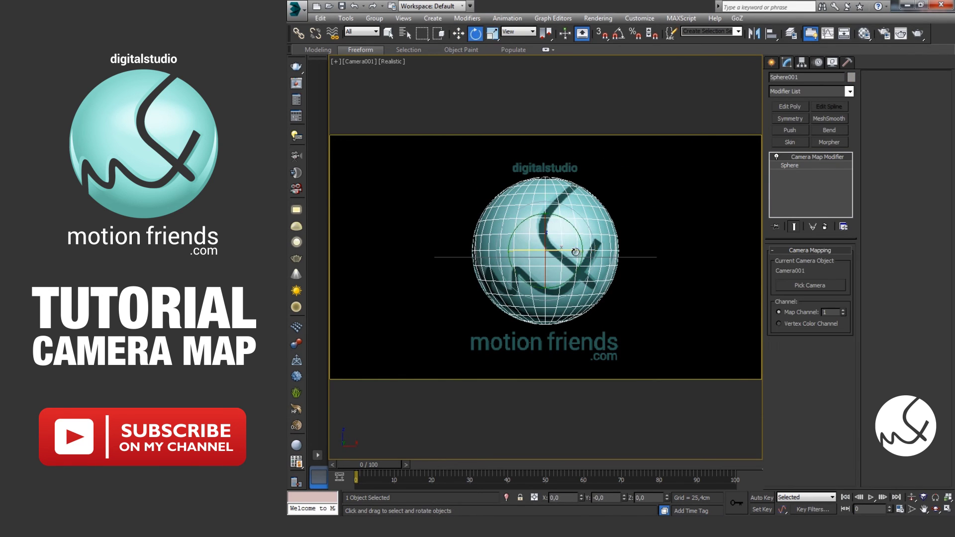
drag(569, 250, 642, 266)
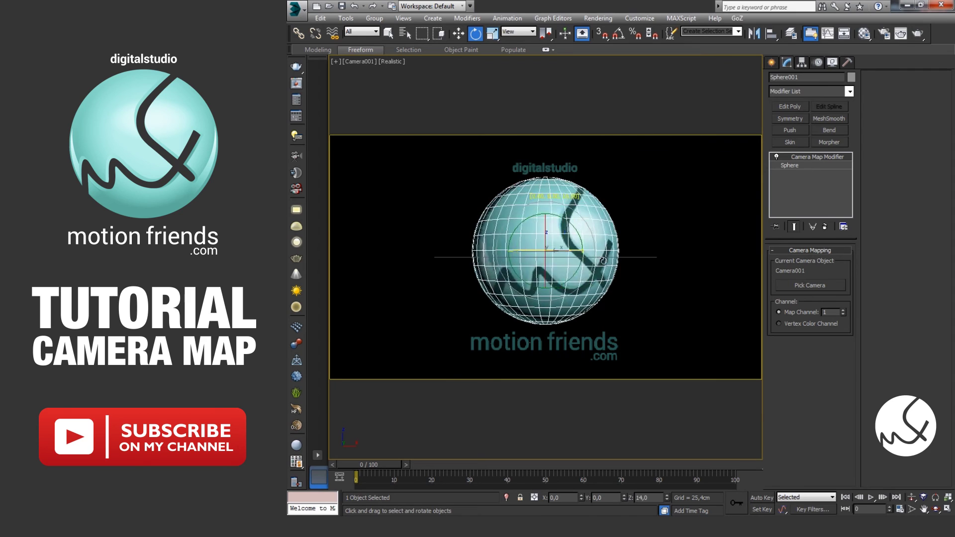
click(674, 282)
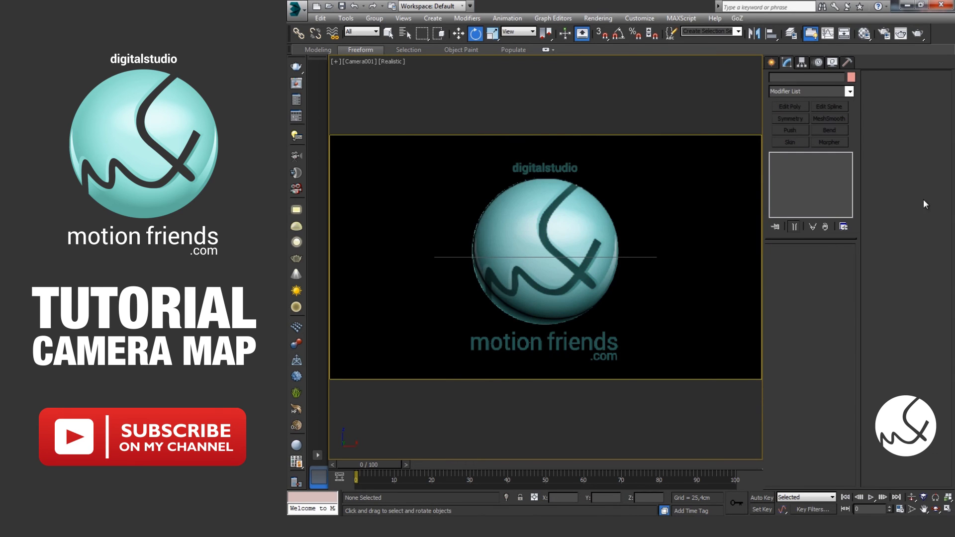